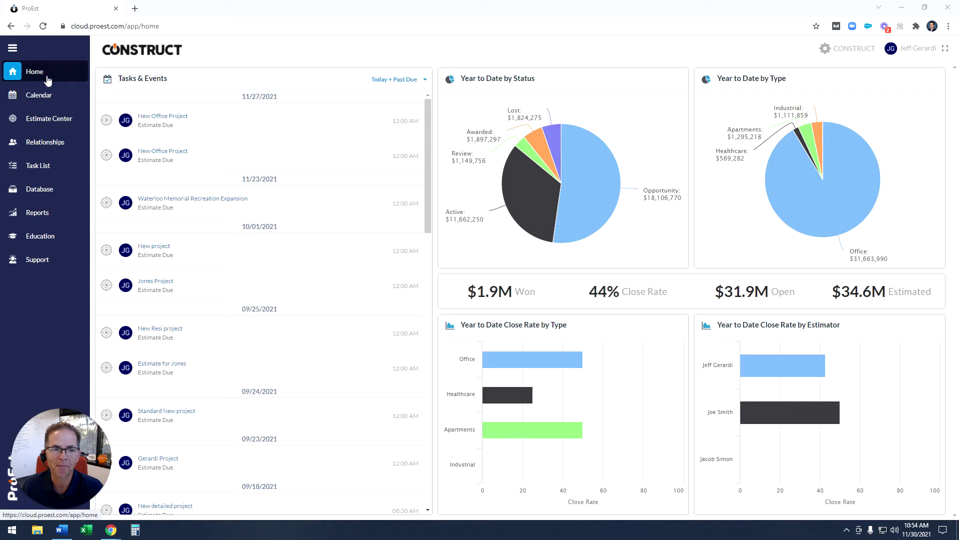
- Open UCSD Project from Estimate Center's active estimates and show its Summary page
{"action": "left_click", "coordinate": [49, 122]}
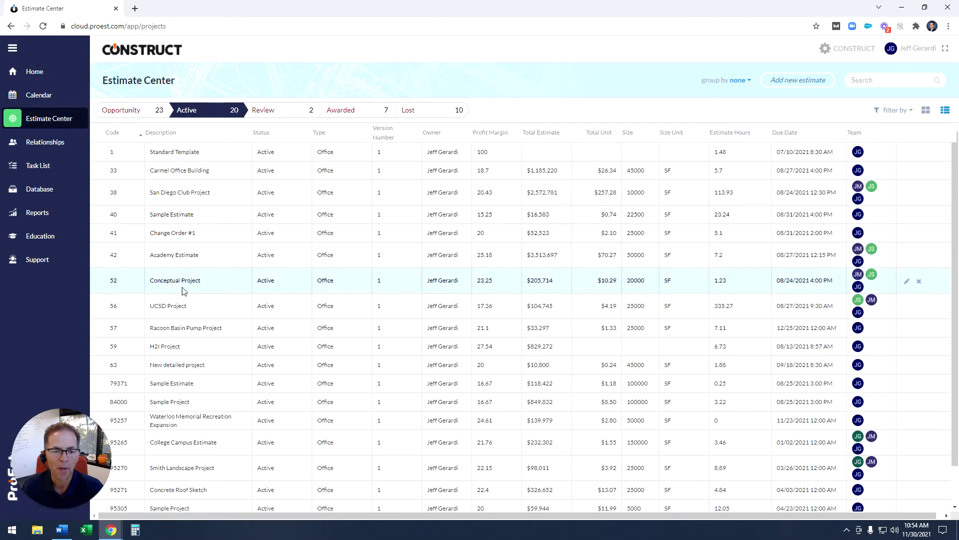
{"action": "left_click", "coordinate": [170, 306]}
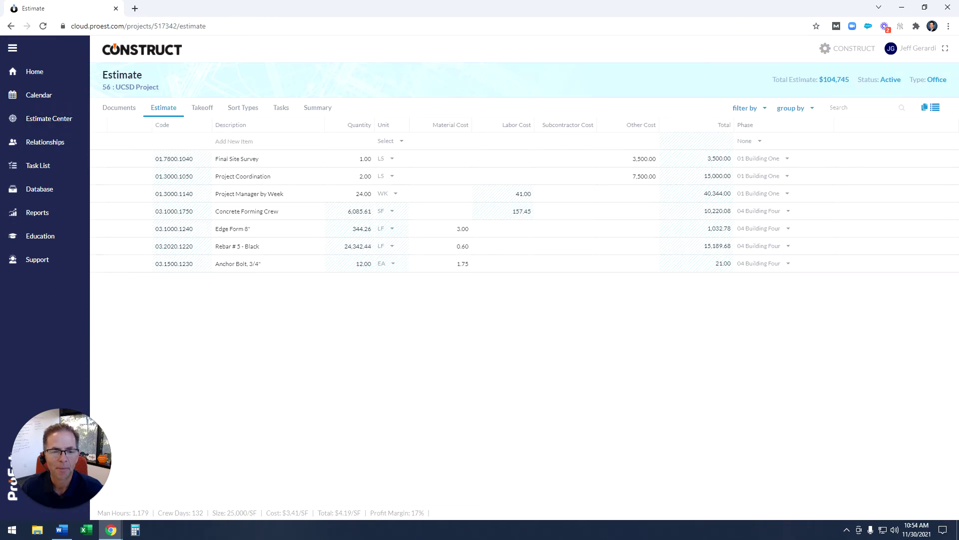
{"action": "left_click", "coordinate": [320, 108]}
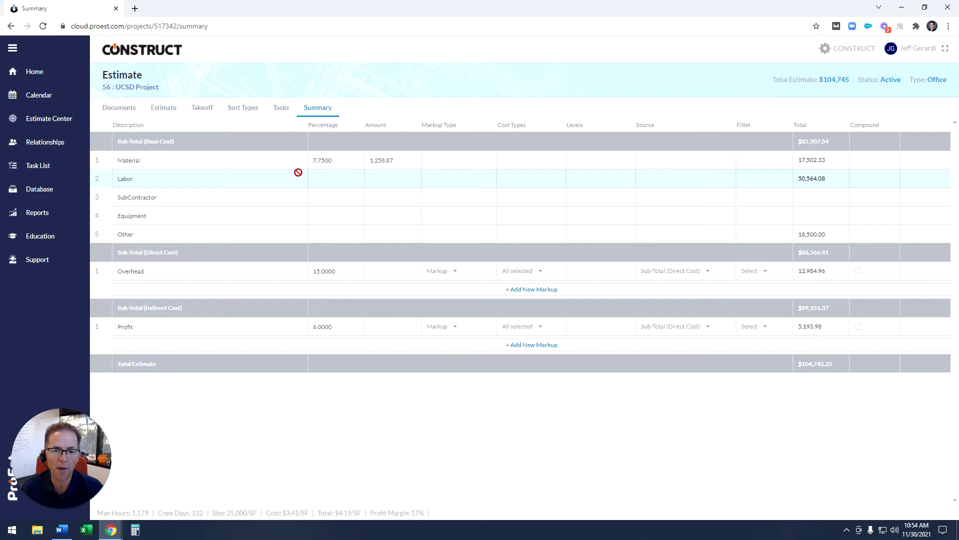
- Enter a 34% markup on Labor and a 5% markup on Other costs
{"action": "left_click", "coordinate": [323, 160]}
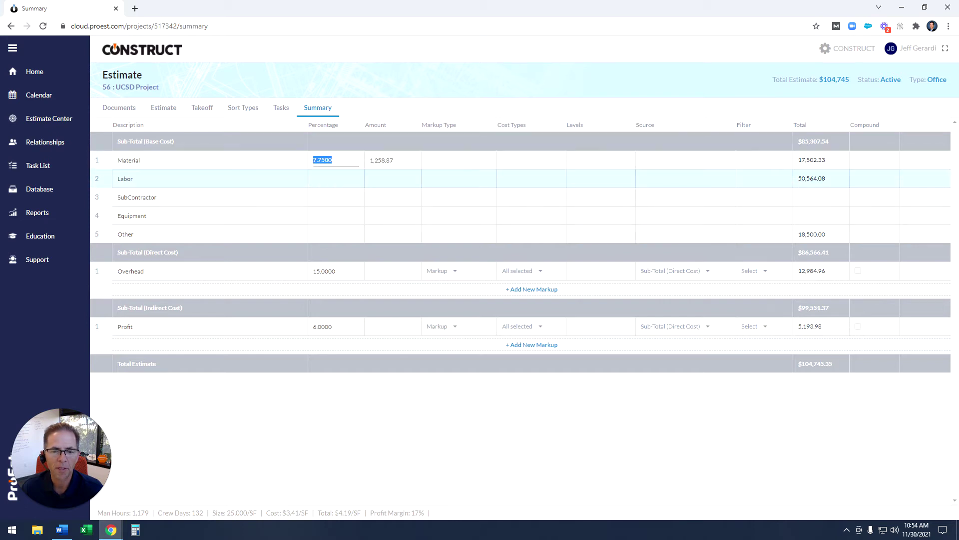
{"action": "left_click", "coordinate": [336, 179]}
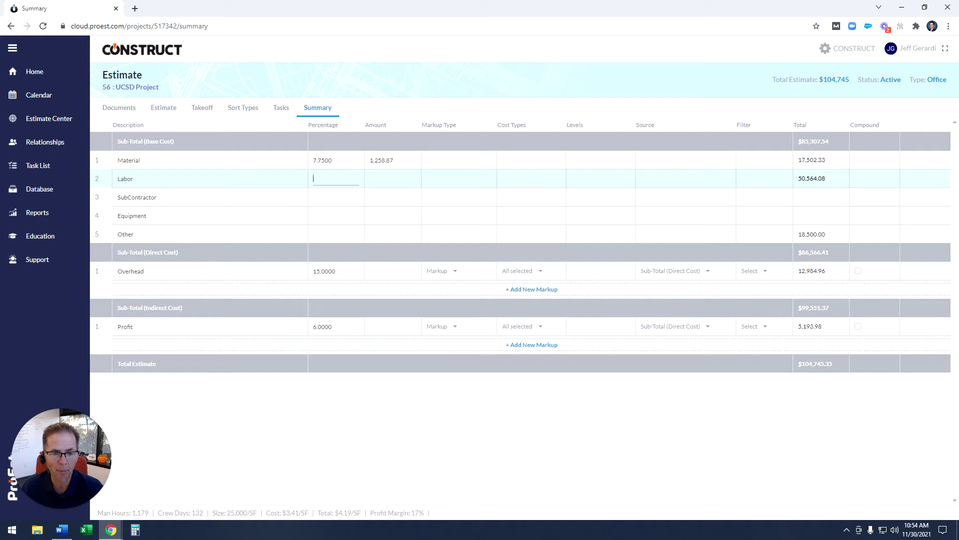
{"action": "type", "text": "34"}
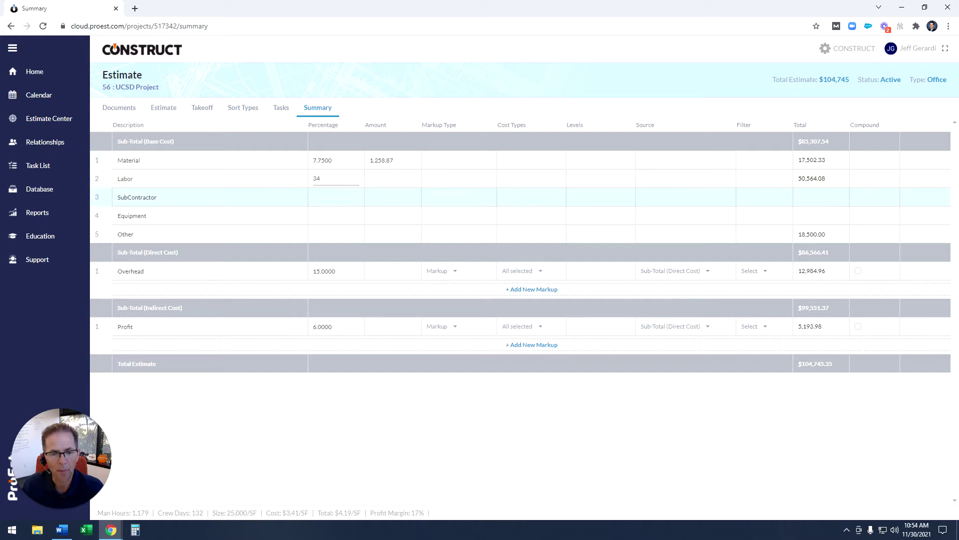
{"action": "left_click", "coordinate": [335, 233]}
{"action": "type", "text": "5"}
{"action": "left_click", "coordinate": [335, 215]}
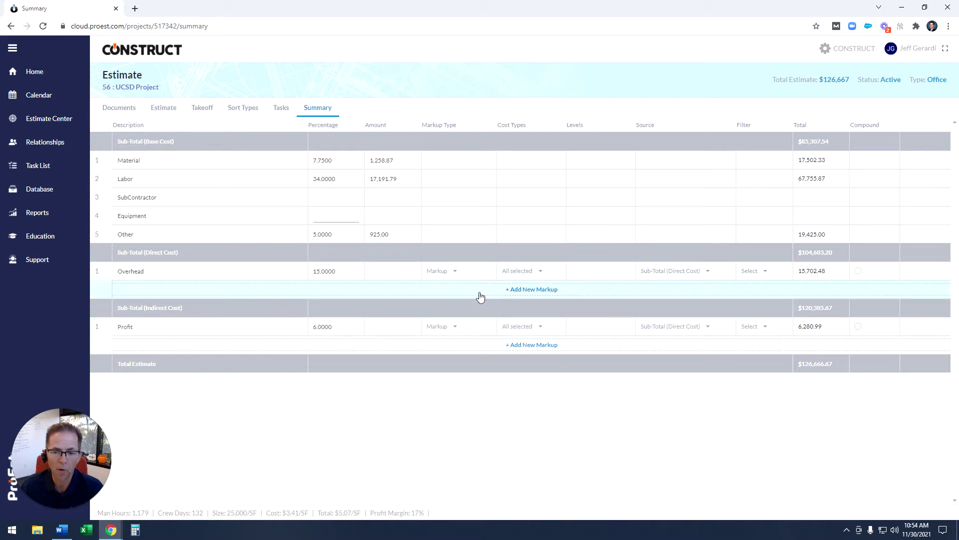
- Add a new markup row named 'General Markup' at 5%
{"action": "left_click", "coordinate": [531, 290]}
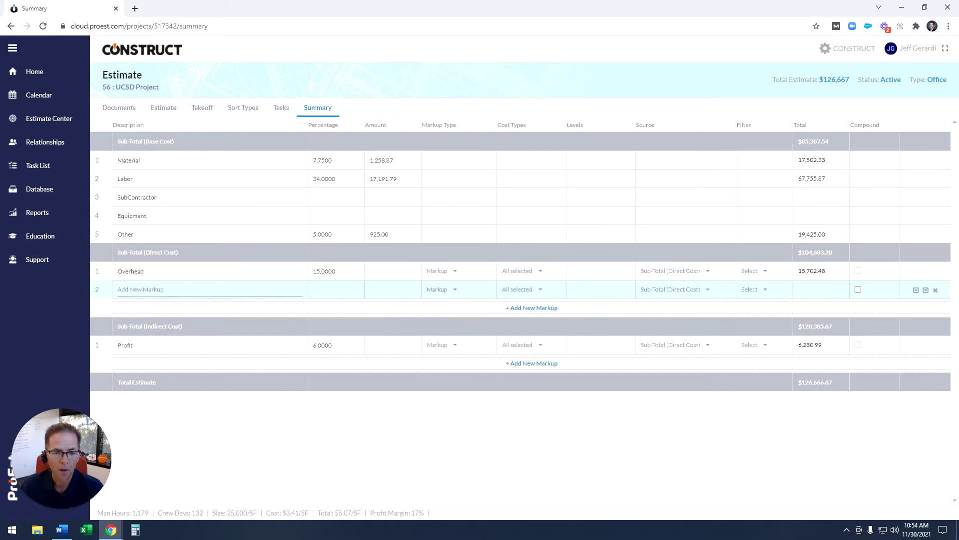
{"action": "type", "text": "Gen"}
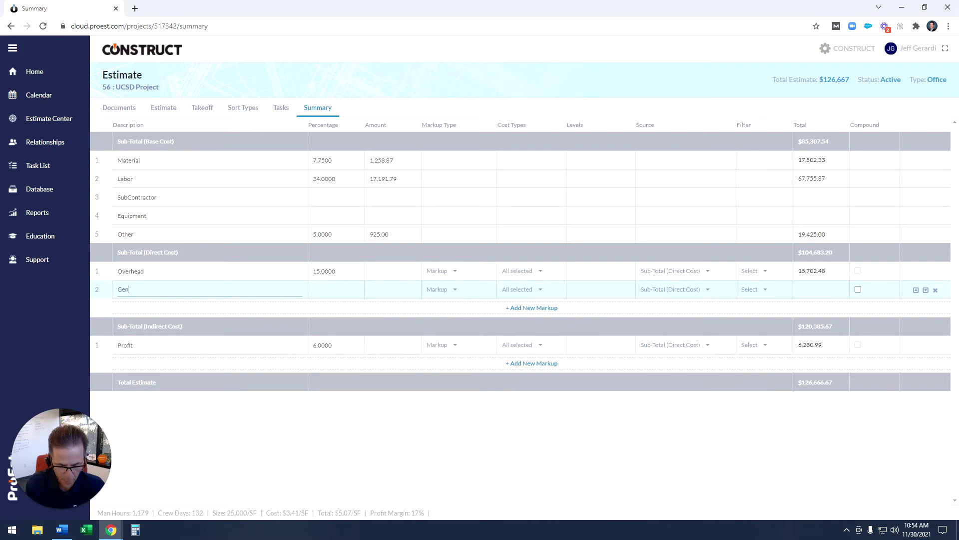
{"action": "type", "text": "eral Markup"}
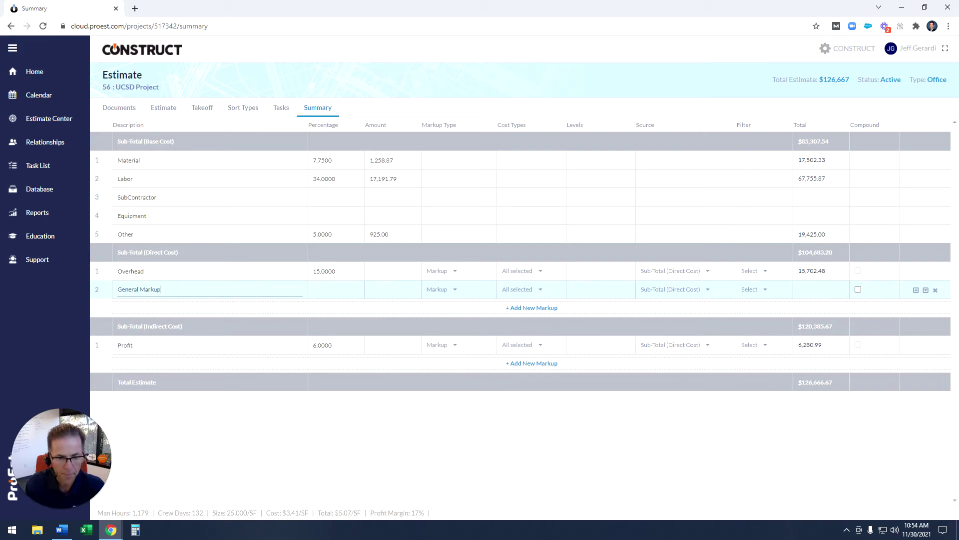
{"action": "key", "text": "Tab"}
{"action": "type", "text": "5"}
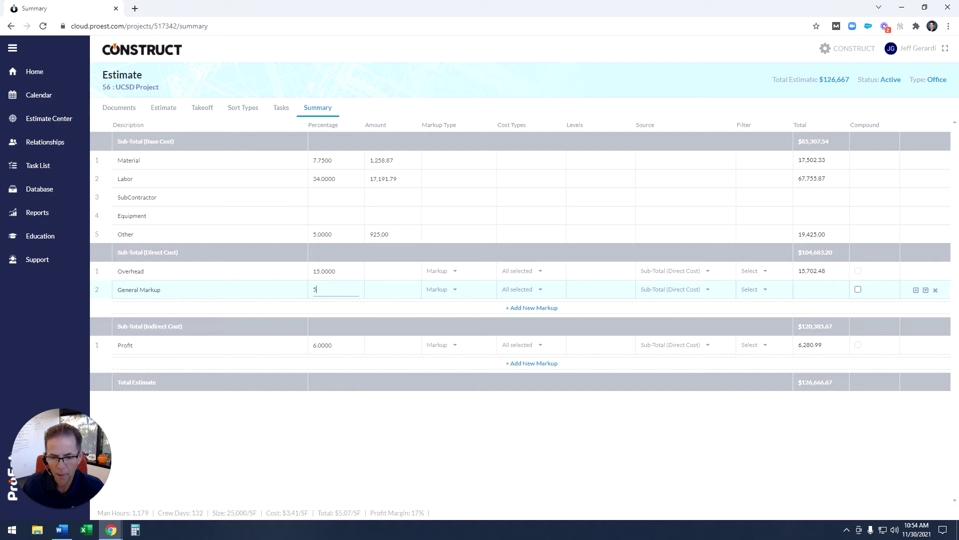
{"action": "key", "text": "Tab"}
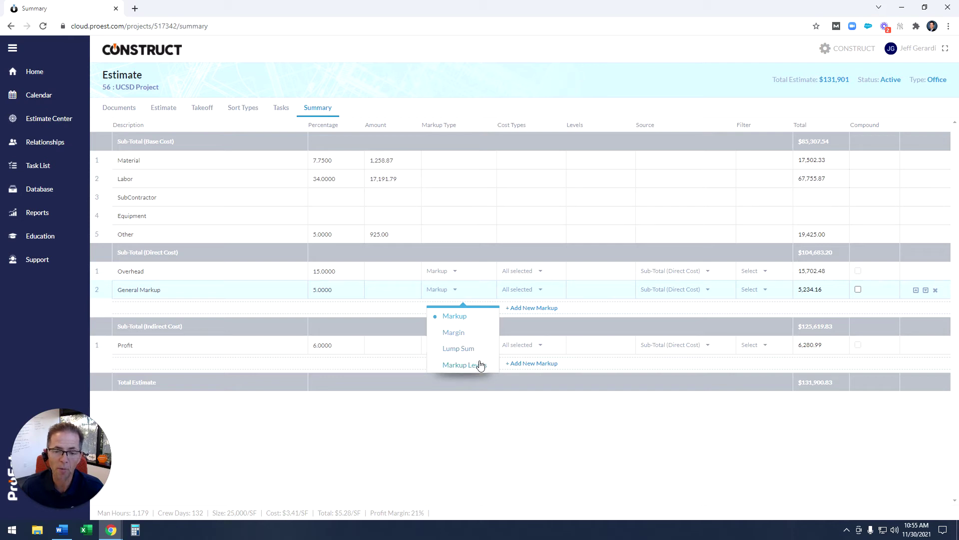
- Keep General Markup as type Markup on all cost types, based on Sub-Total (Direct Cost)
{"action": "left_click", "coordinate": [467, 317]}
{"action": "left_click", "coordinate": [531, 292]}
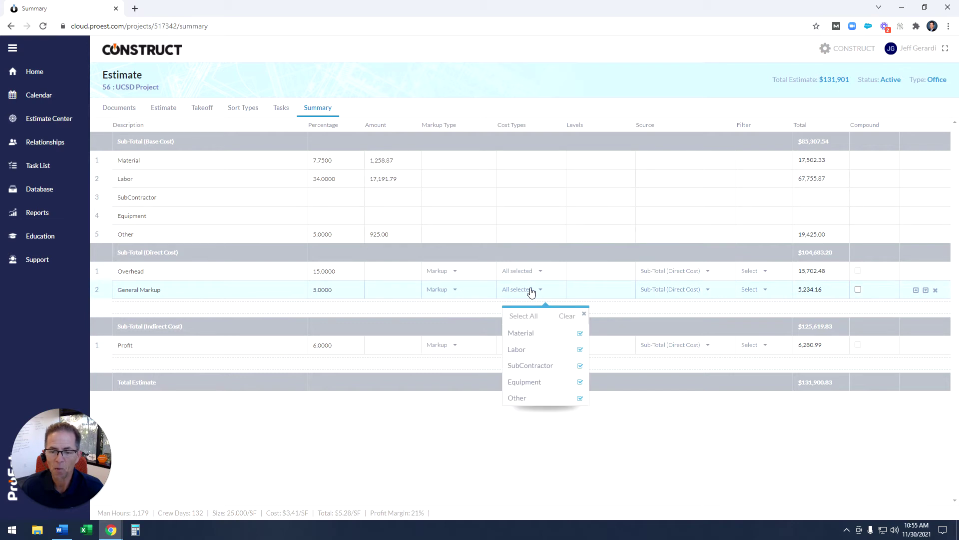
{"action": "left_click", "coordinate": [604, 295]}
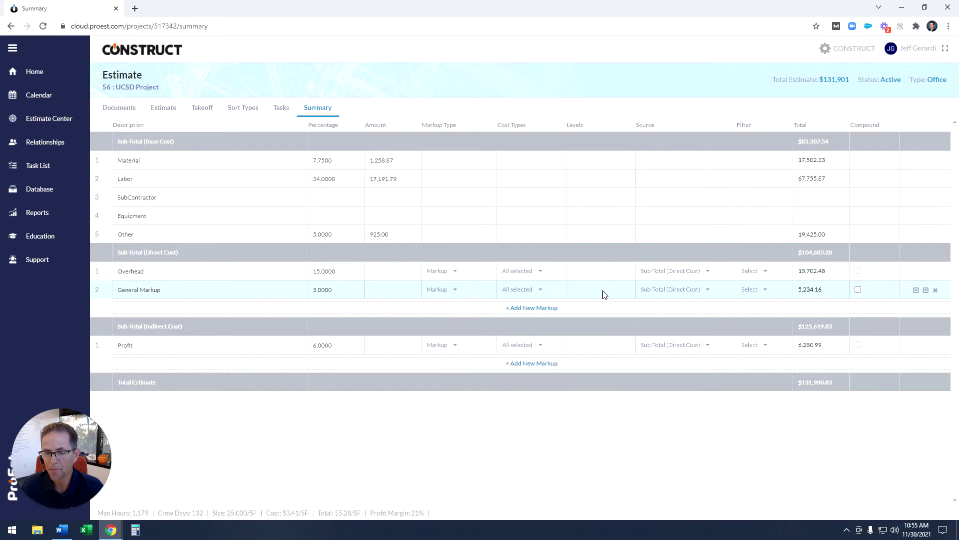
{"action": "left_click", "coordinate": [687, 290]}
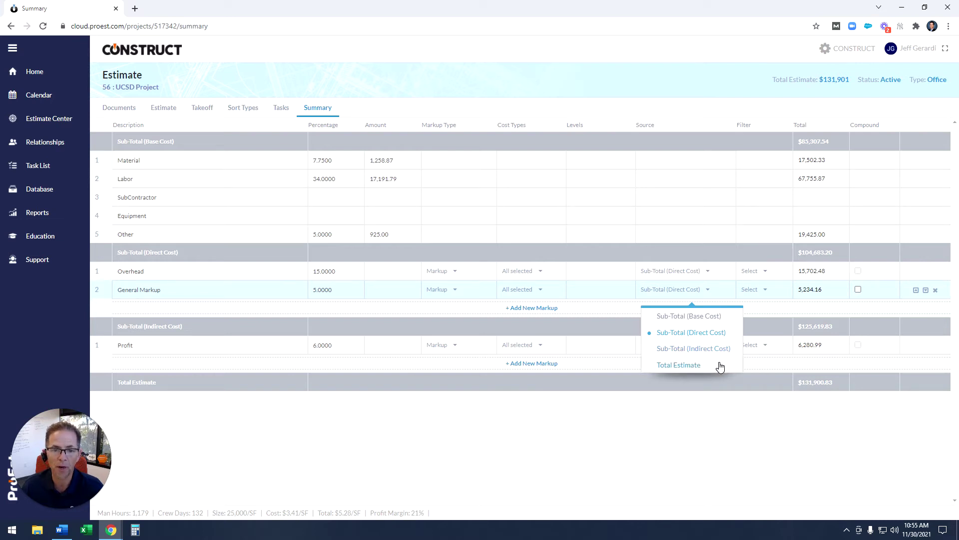
{"action": "left_click", "coordinate": [718, 332]}
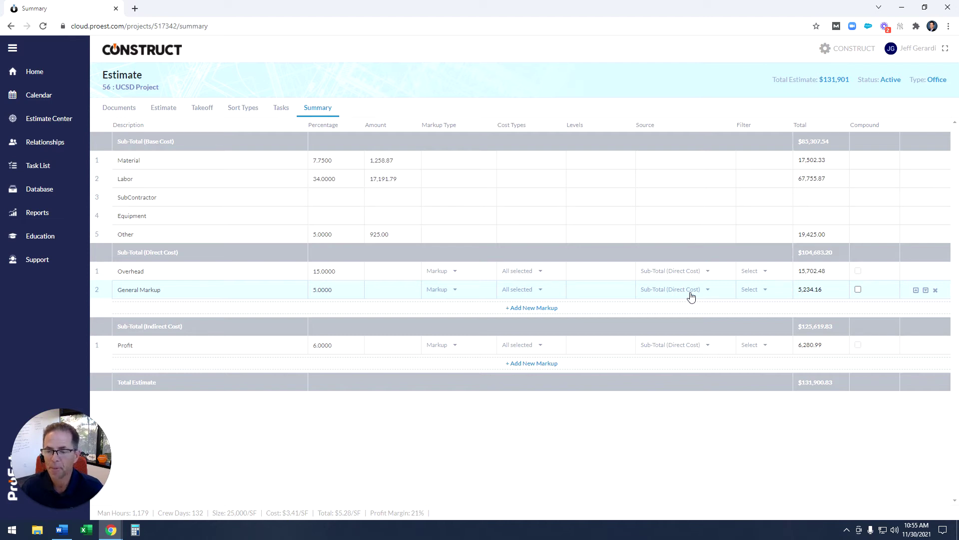
{"action": "left_click", "coordinate": [752, 290]}
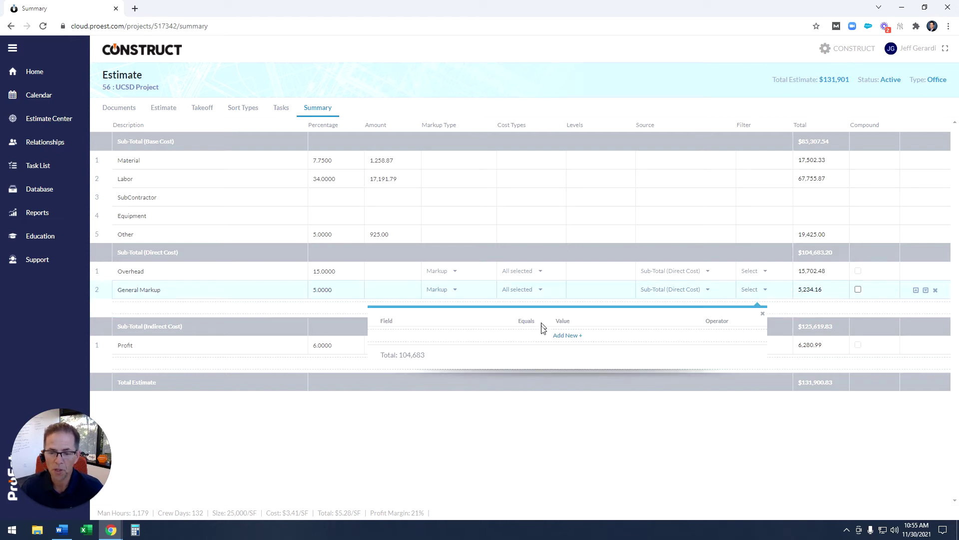
- Filter the General Markup row to Division 01, reducing it to 3,674.30
{"action": "left_click", "coordinate": [558, 336]}
{"action": "left_click", "coordinate": [397, 337]}
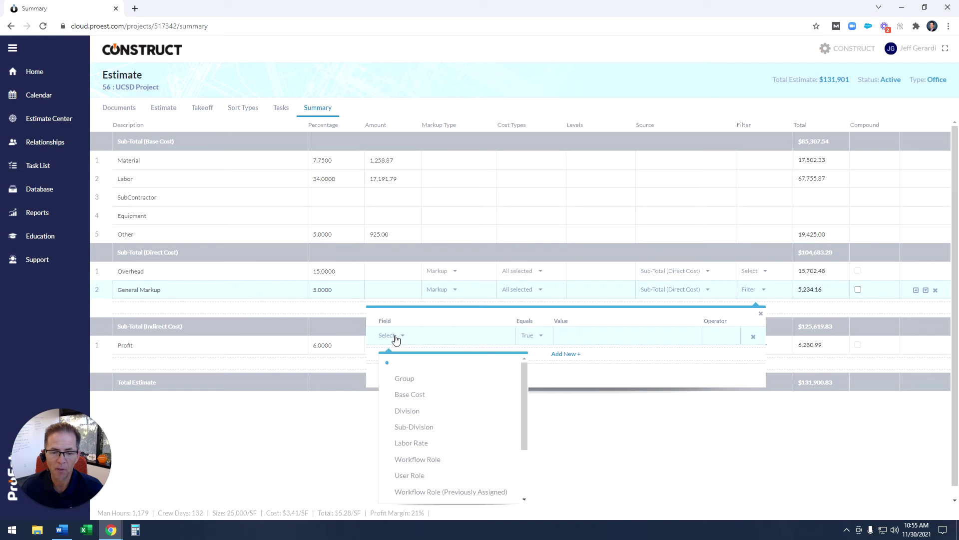
{"action": "left_click", "coordinate": [407, 412]}
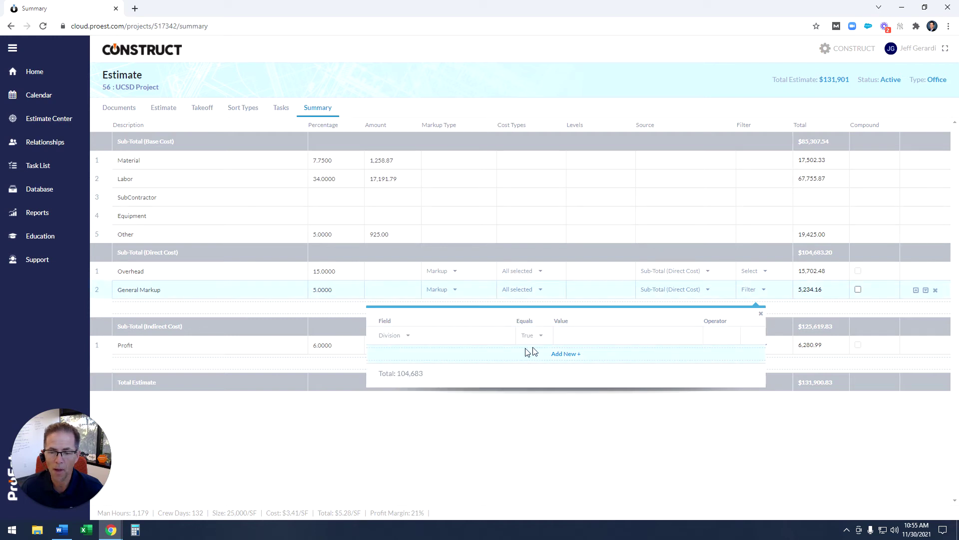
{"action": "left_click", "coordinate": [560, 336]}
{"action": "type", "text": "01"}
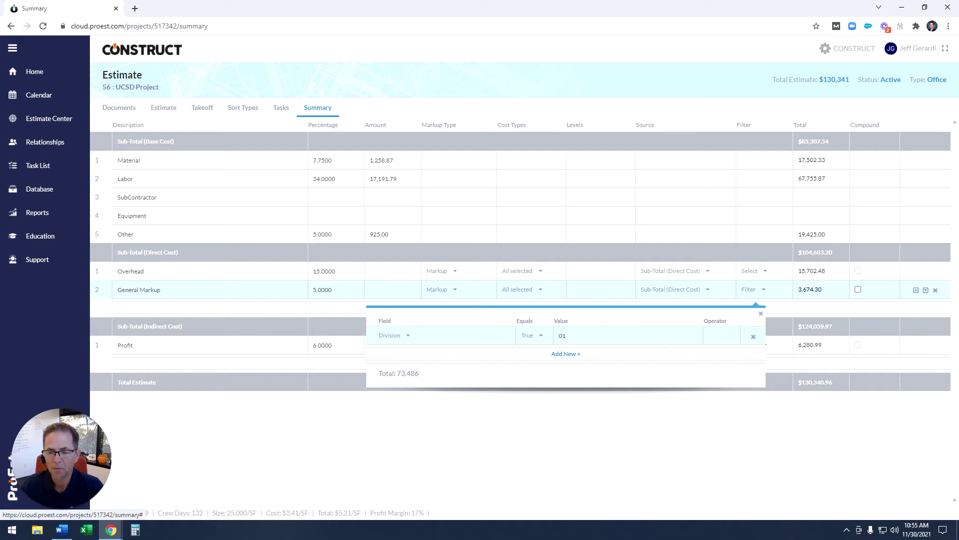
{"action": "left_click", "coordinate": [761, 314]}
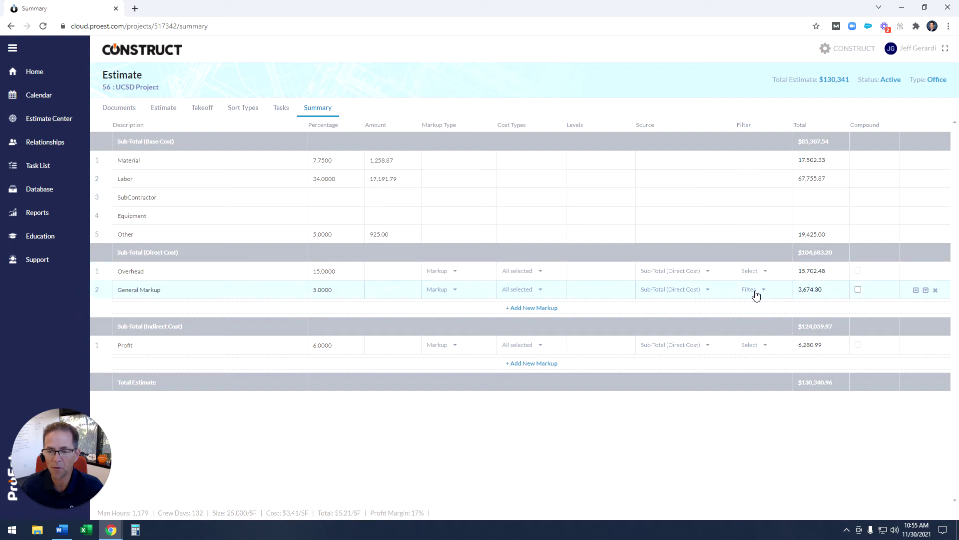
- Add a 'Contingency' markup row at 3.5% with markup type Markup
{"action": "left_click", "coordinate": [530, 311]}
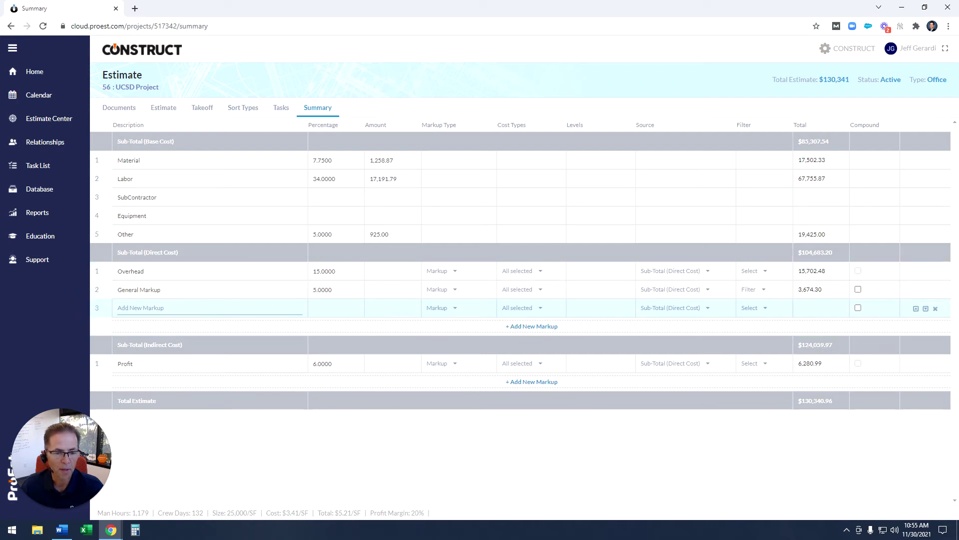
{"action": "type", "text": "Contingency"}
{"action": "key", "text": "Tab"}
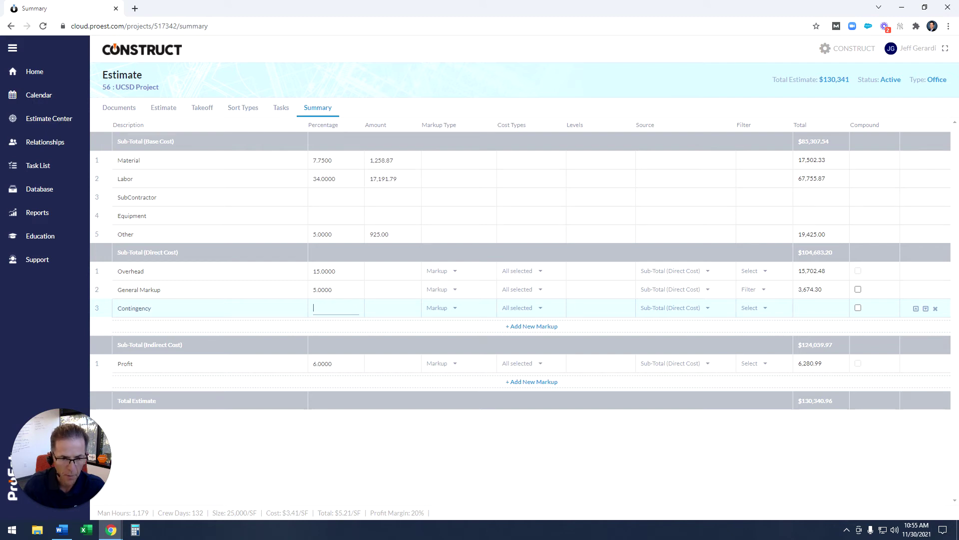
{"action": "type", "text": "3.5"}
{"action": "left_click", "coordinate": [450, 307]}
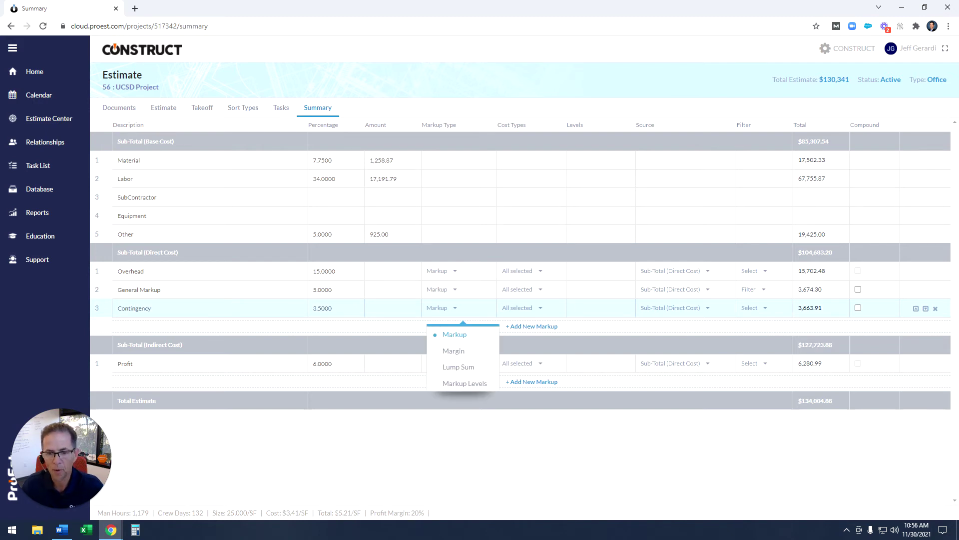
{"action": "left_click", "coordinate": [462, 340]}
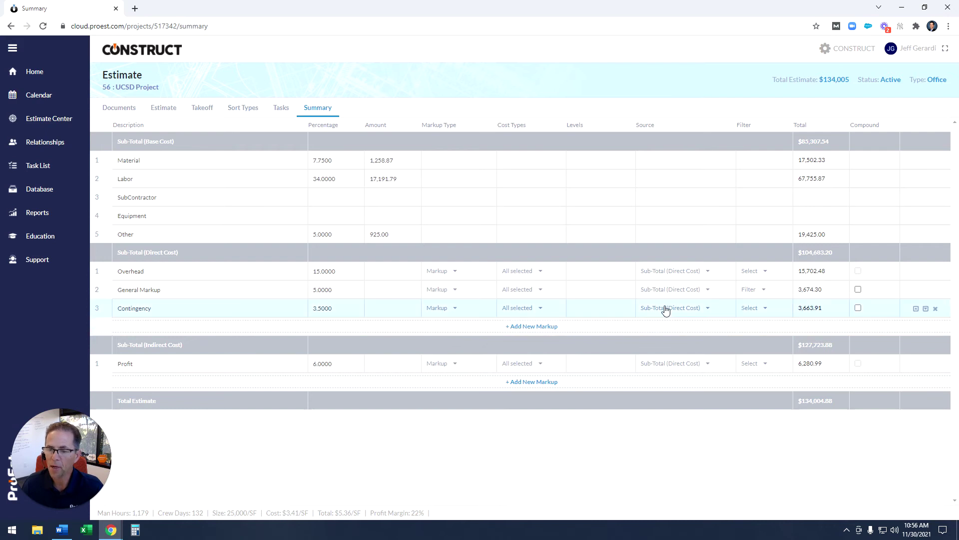
{"action": "left_click", "coordinate": [329, 363]}
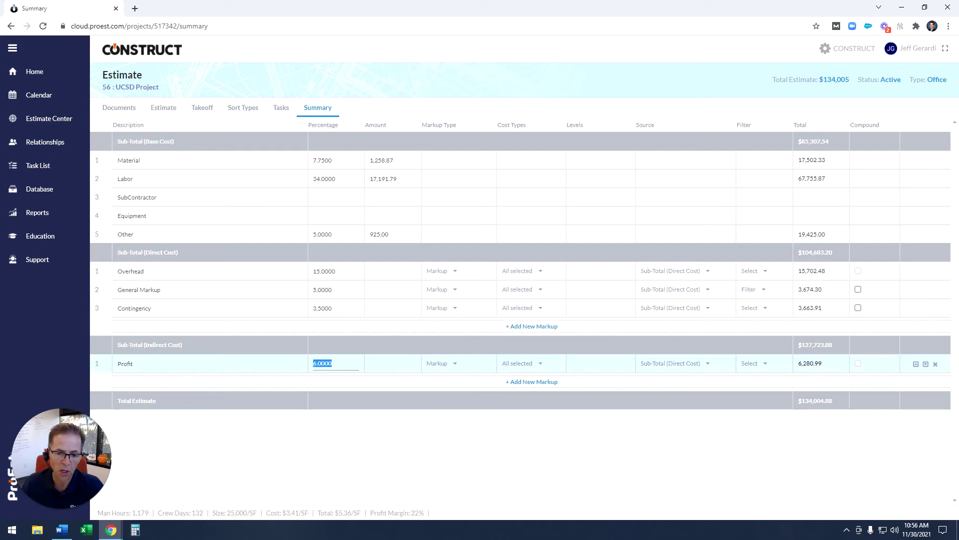
- Change the Profit percentage to 6.5, making Profit 6,804.41
{"action": "type", "text": "6.5"}
{"action": "key", "text": "Return"}
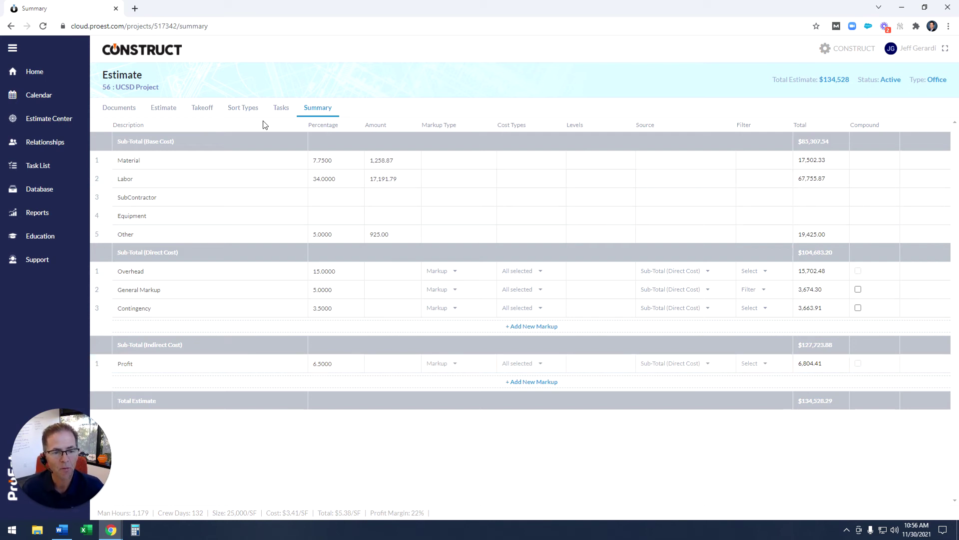
- Open the Reports page in a new browser tab and switch to it
{"action": "right_click", "coordinate": [46, 212]}
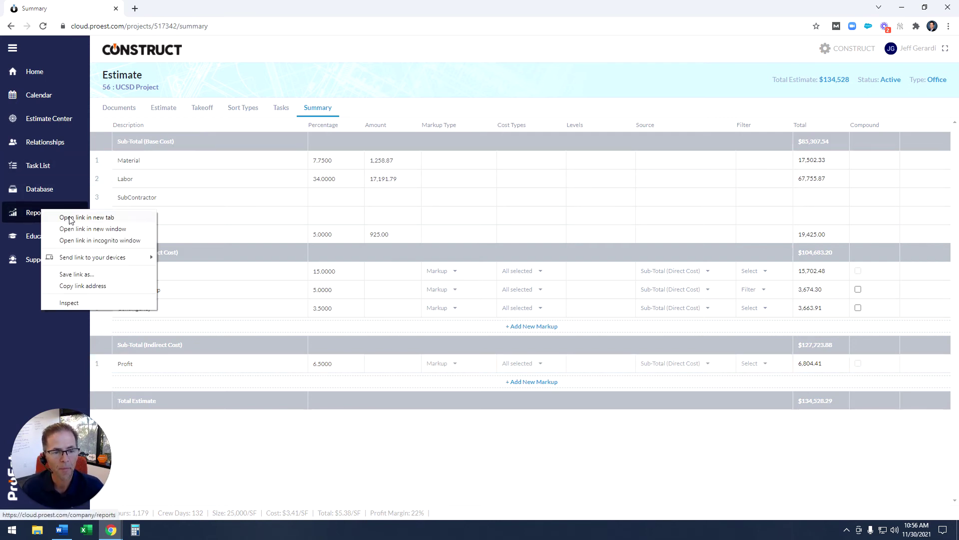
{"action": "left_click", "coordinate": [65, 217]}
{"action": "left_click", "coordinate": [175, 11]}
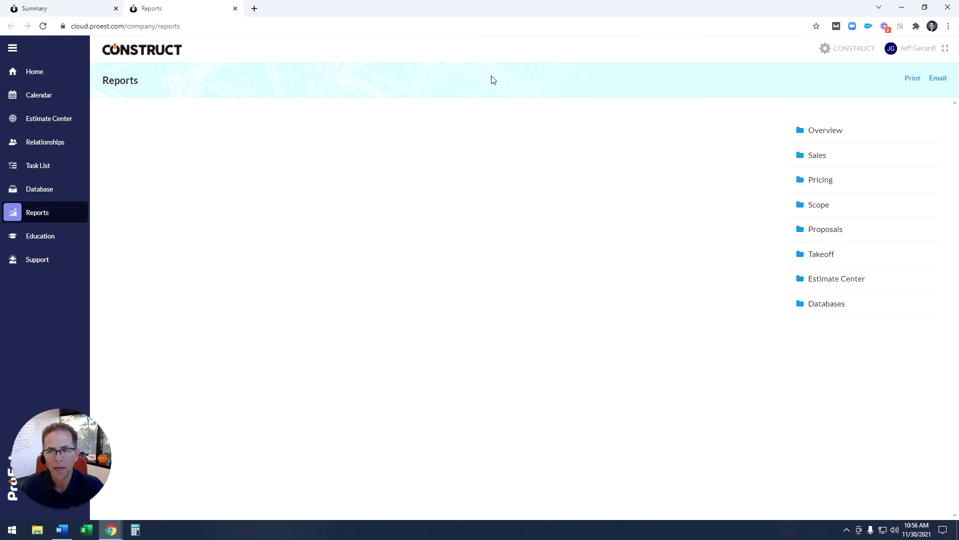
- Show the Overview > Estimate Summary report and scroll through its markup breakdown
{"action": "left_click", "coordinate": [827, 131]}
{"action": "left_click", "coordinate": [860, 210]}
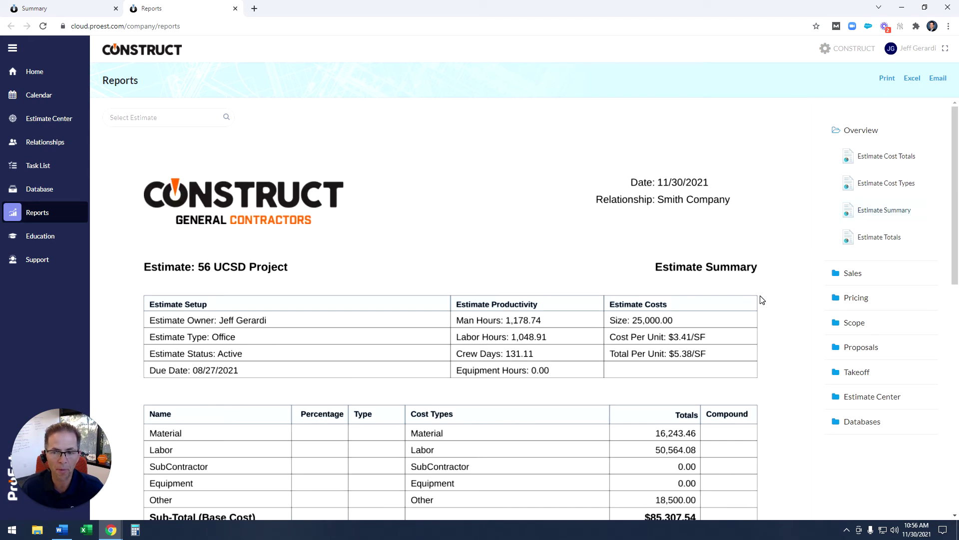
{"action": "scroll", "coordinate": [761, 299], "scroll_direction": "down", "scroll_amount": 2}
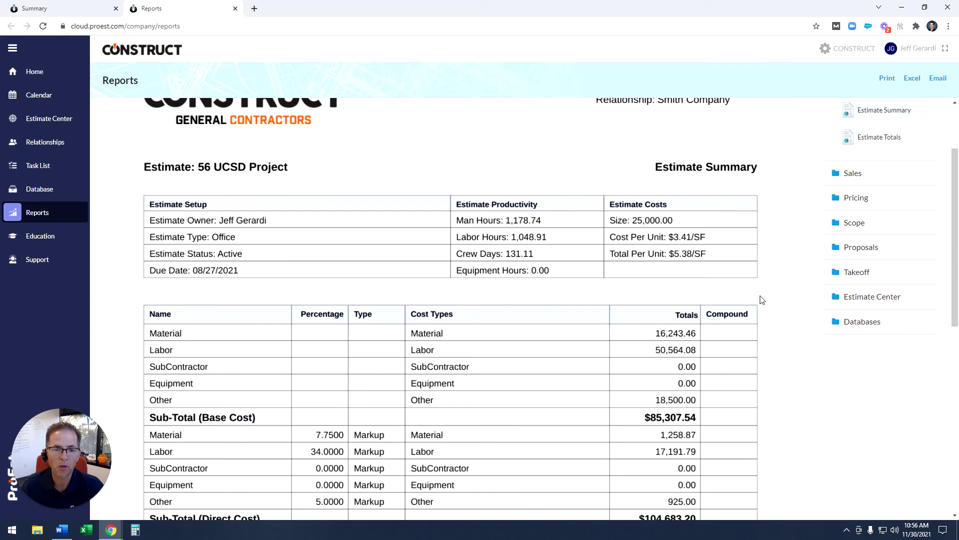
{"action": "scroll", "coordinate": [762, 300], "scroll_direction": "down", "scroll_amount": 2}
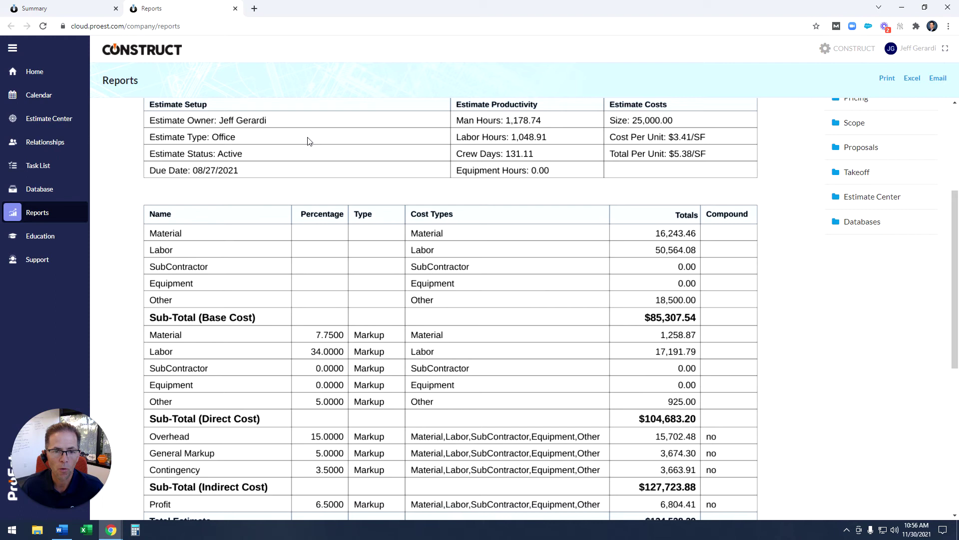
{"action": "scroll", "coordinate": [307, 141], "scroll_direction": "up", "scroll_amount": 1}
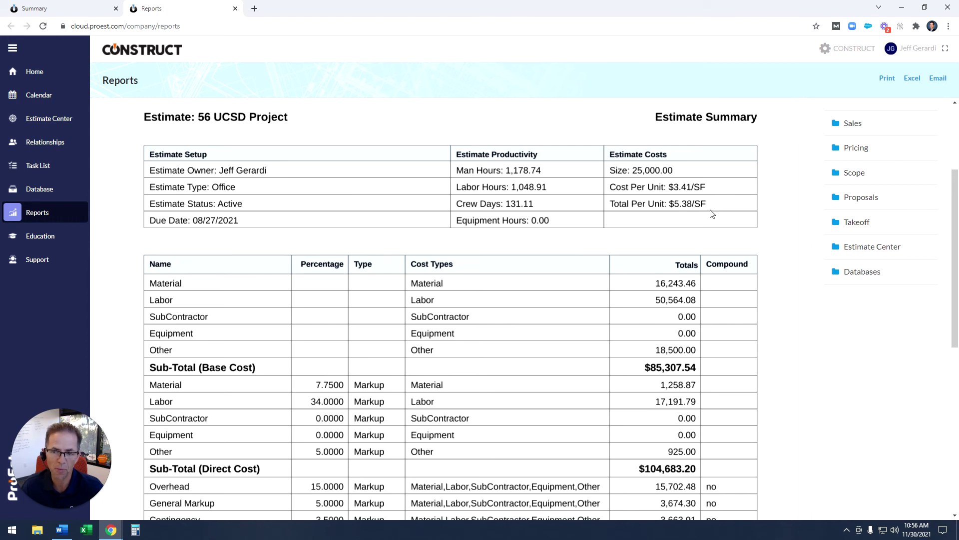
{"action": "scroll", "coordinate": [712, 214], "scroll_direction": "down", "scroll_amount": 3}
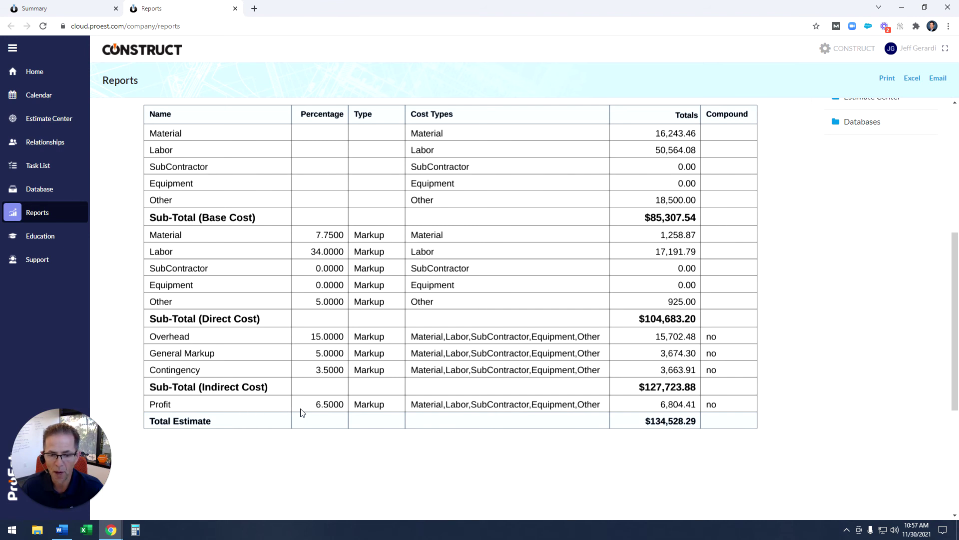
{"action": "scroll", "coordinate": [774, 405], "scroll_direction": "up", "scroll_amount": 4}
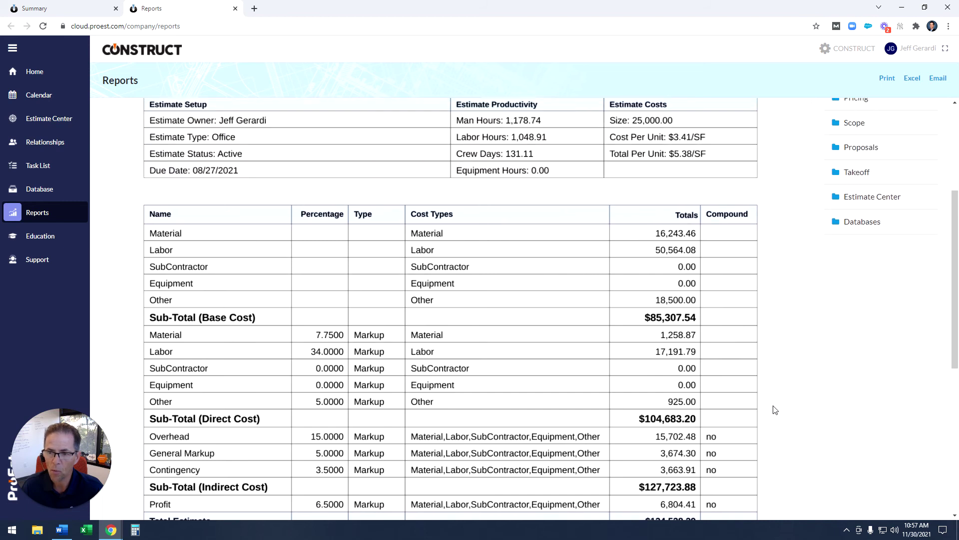
{"action": "scroll", "coordinate": [774, 401], "scroll_direction": "up", "scroll_amount": 2}
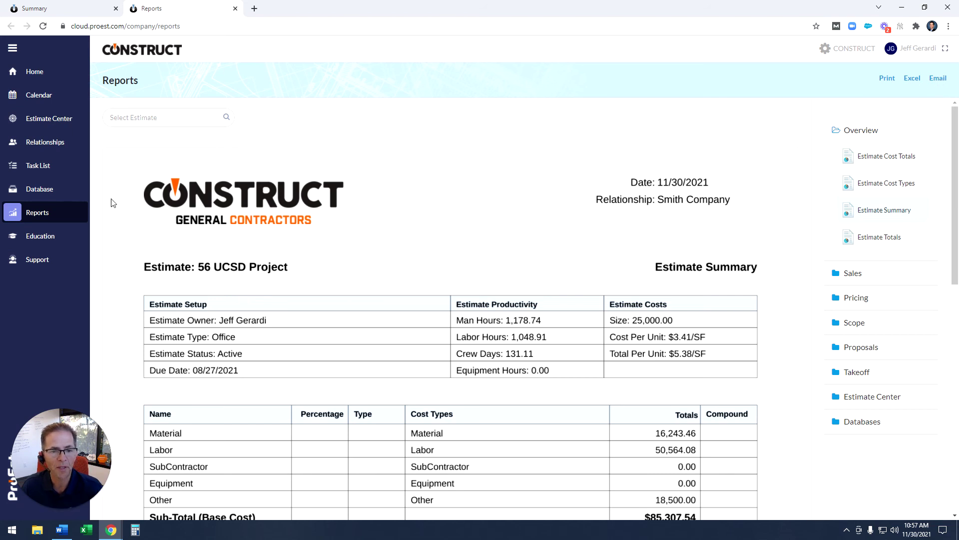
- Go to the Support section and display the Feature Request form
{"action": "left_click", "coordinate": [42, 259]}
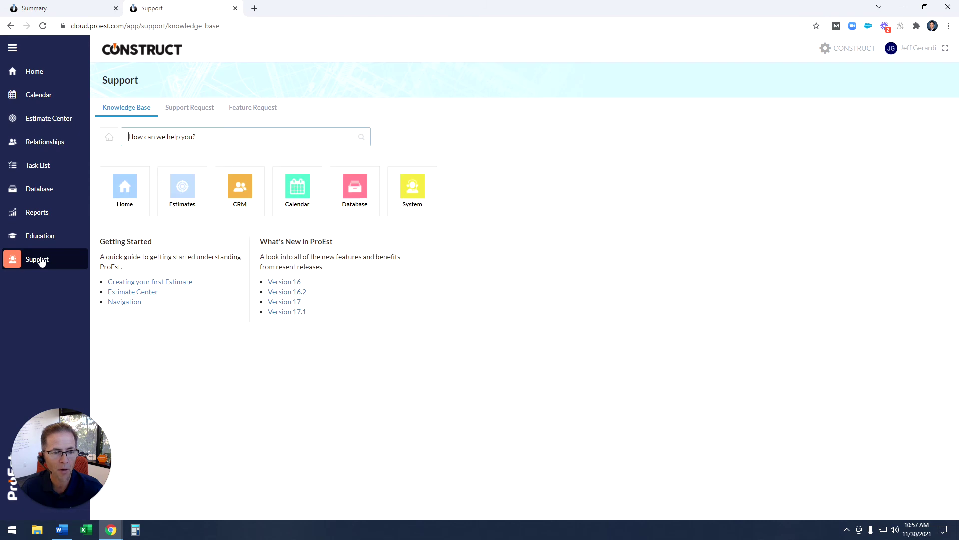
{"action": "left_click", "coordinate": [250, 107]}
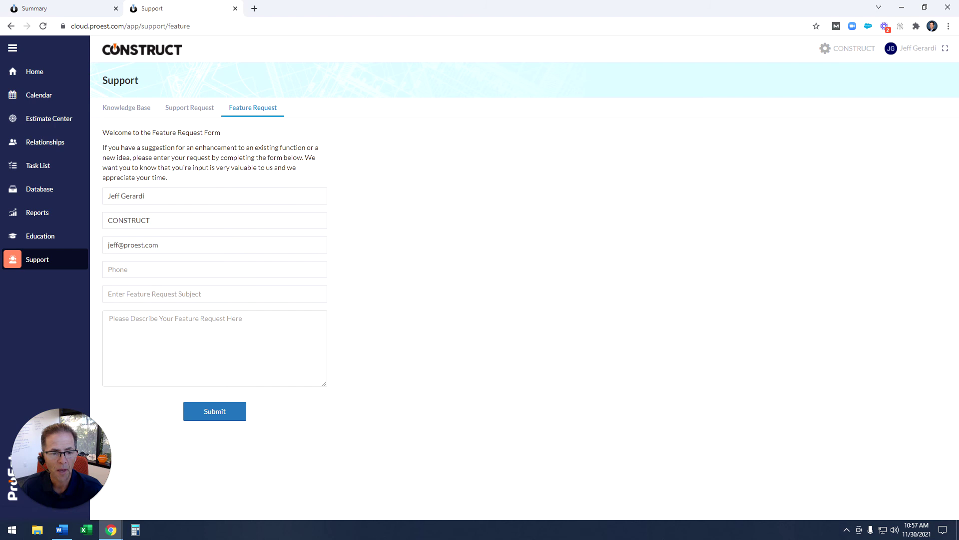